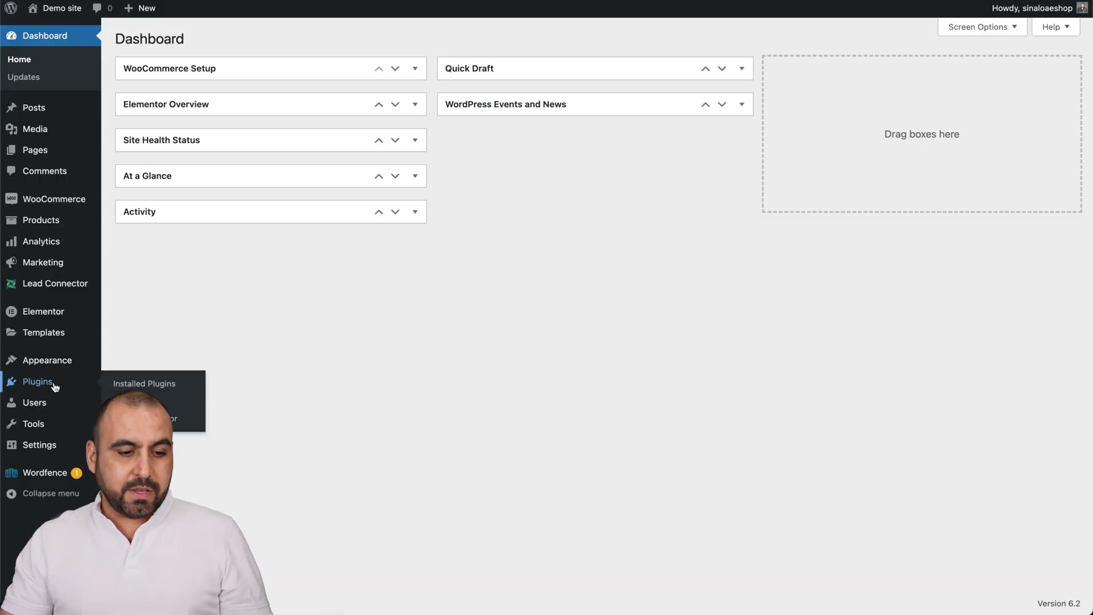
Search plugins for 'lead connector', confirm LeadConnector is Active, and open its settings page.
click(122, 400)
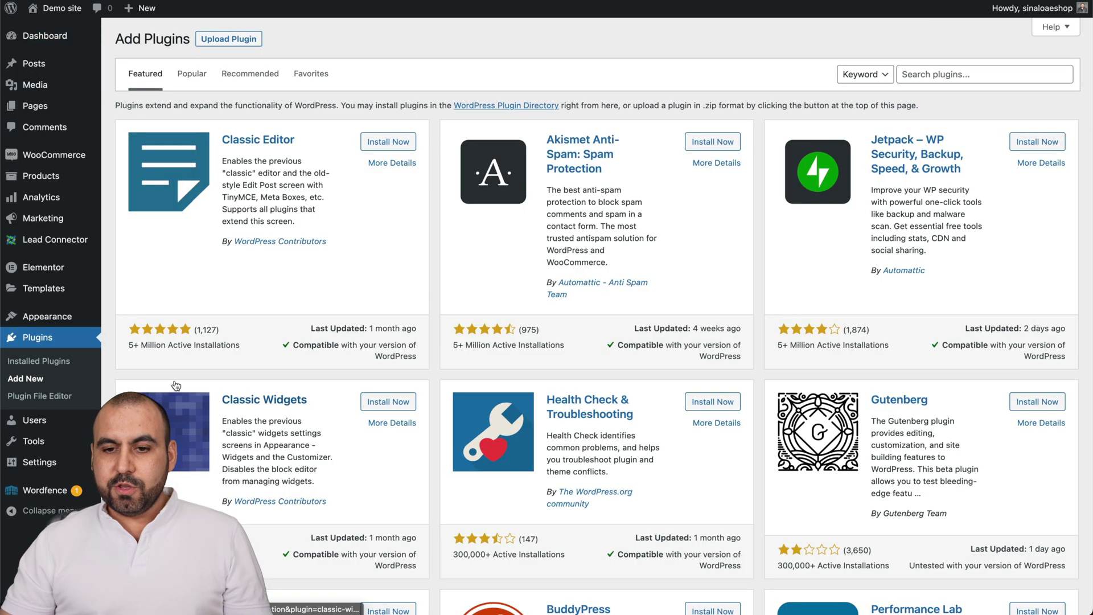
click(968, 74)
text(lead connector)
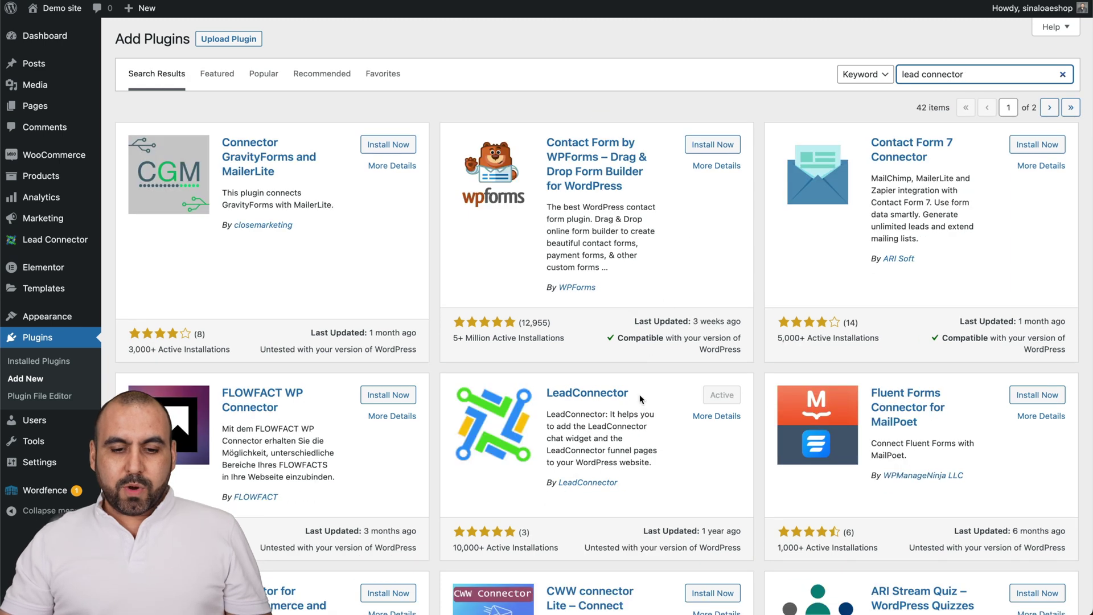
scroll(639, 394, down, 2)
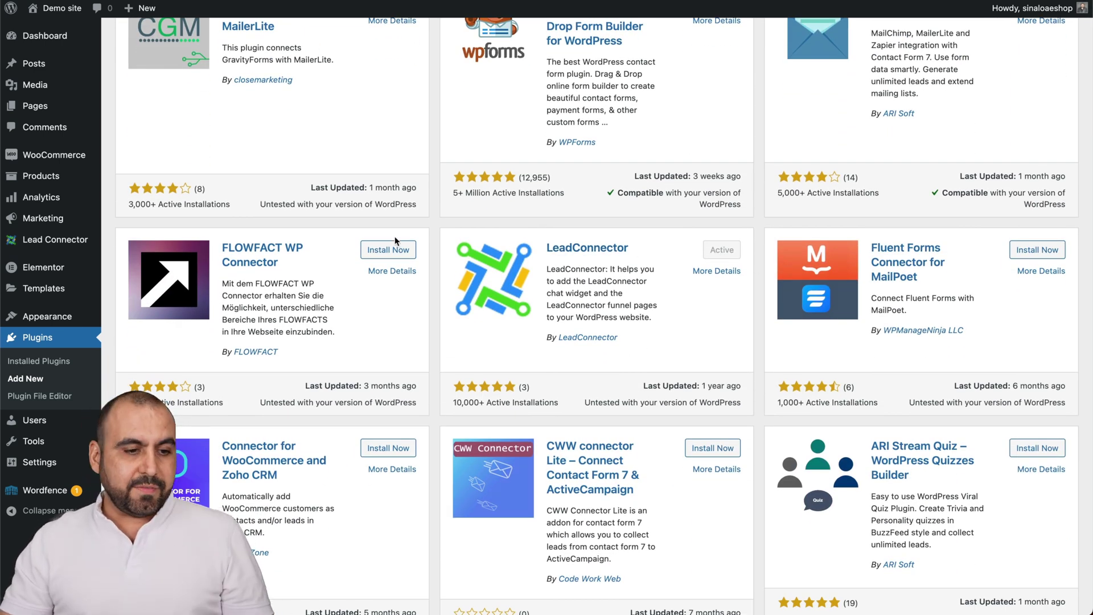
click(56, 240)
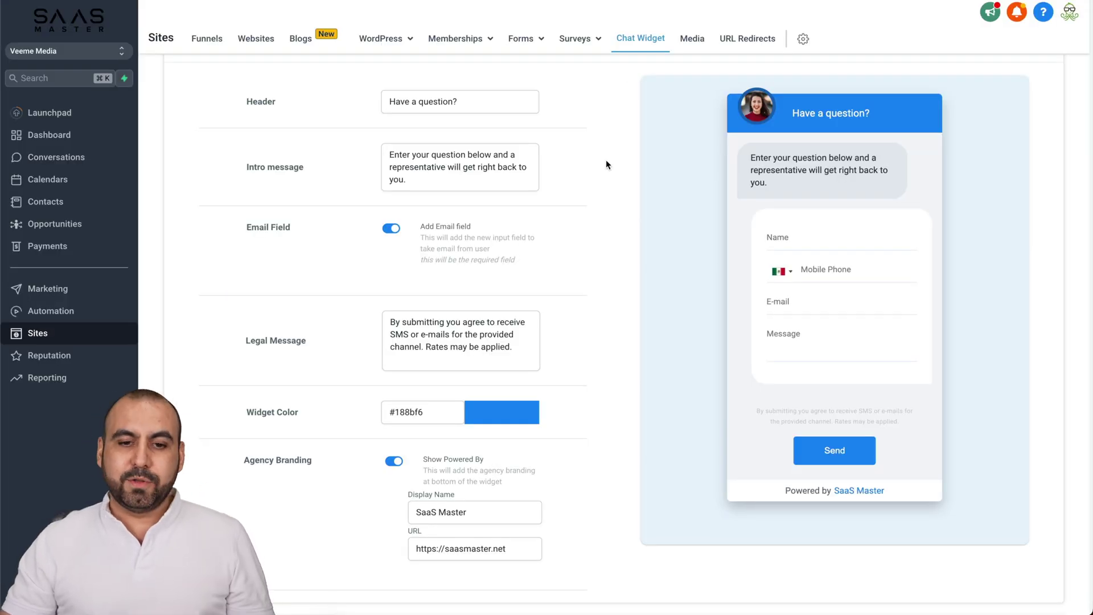
Switch to the agency view and open Settings > API Keys listing the Veeme Media key.
click(41, 56)
click(206, 91)
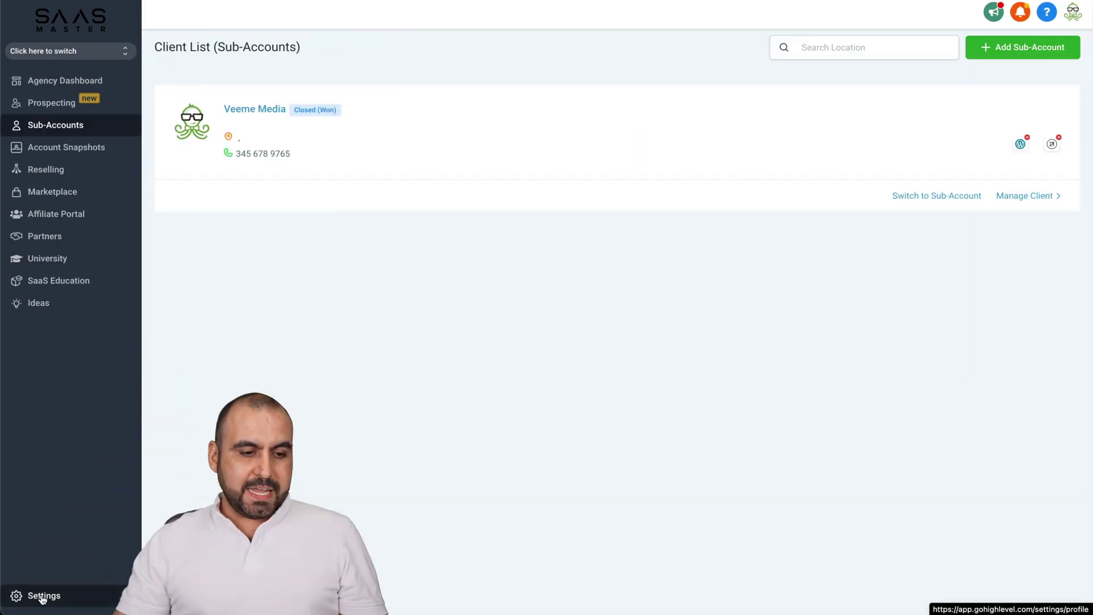
click(45, 593)
click(64, 363)
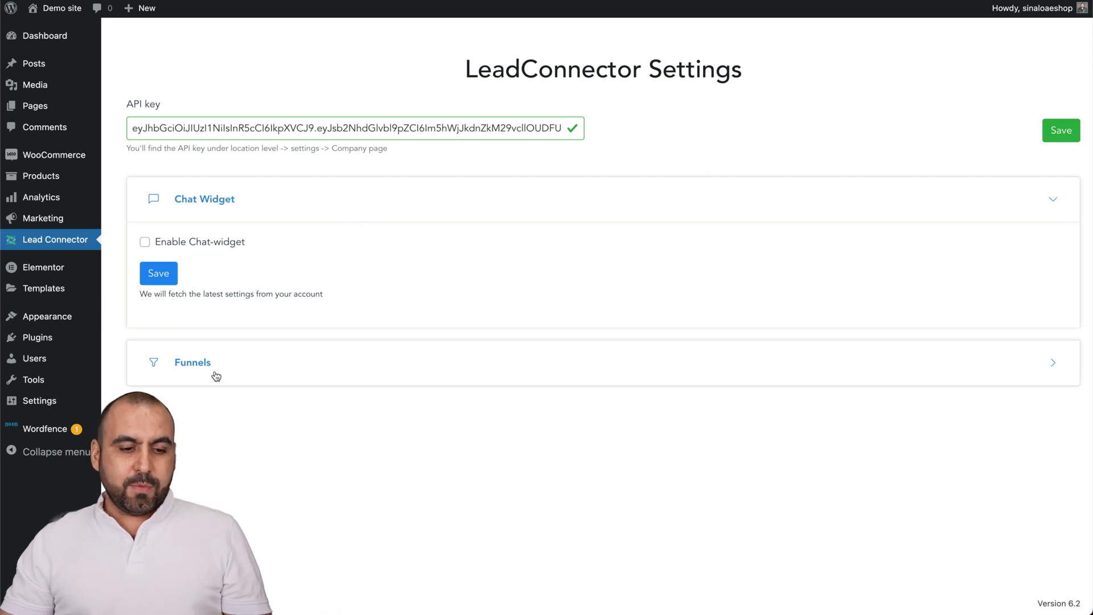
Expand Funnels and Chat Widget in LeadConnector Settings and tick Enable Chat-widget.
click(290, 364)
click(305, 201)
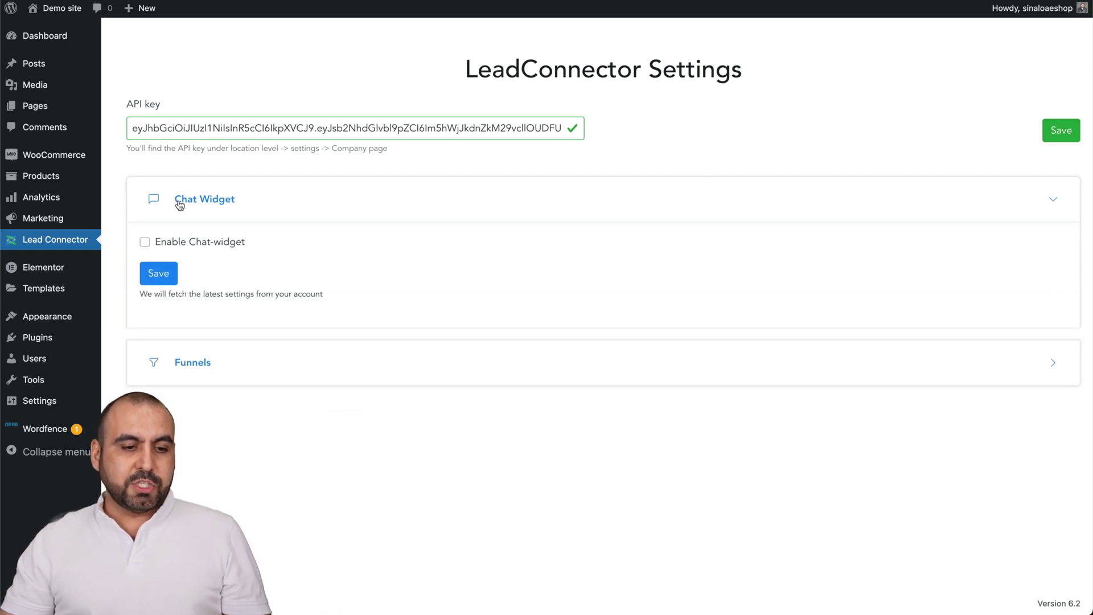
click(145, 244)
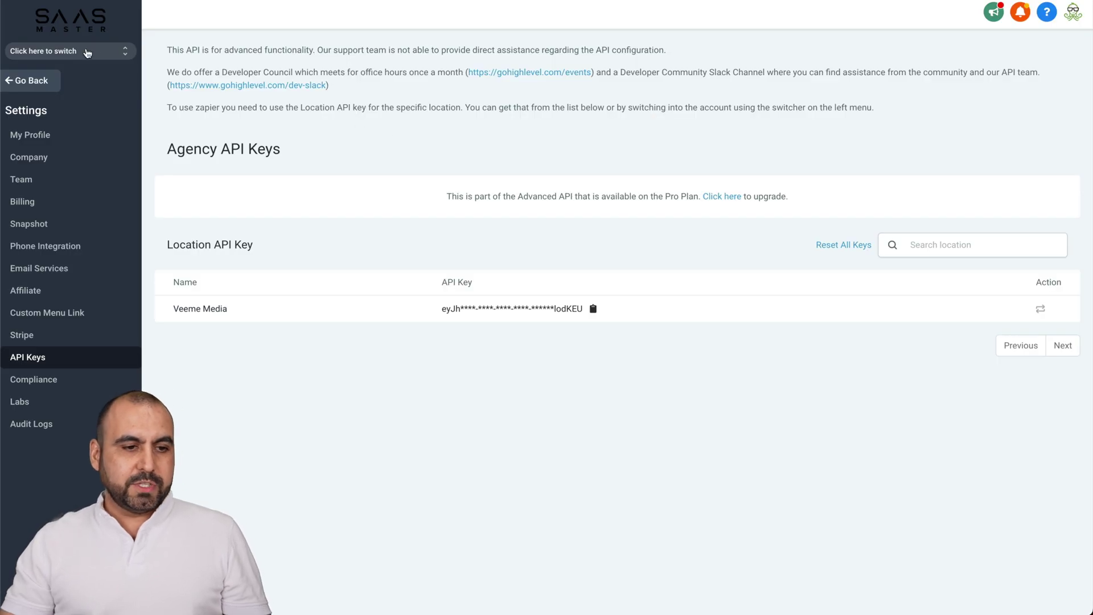
Switch into Veeme Media, ignore the billing banner, and open the Sites Chat Widget tab.
click(87, 52)
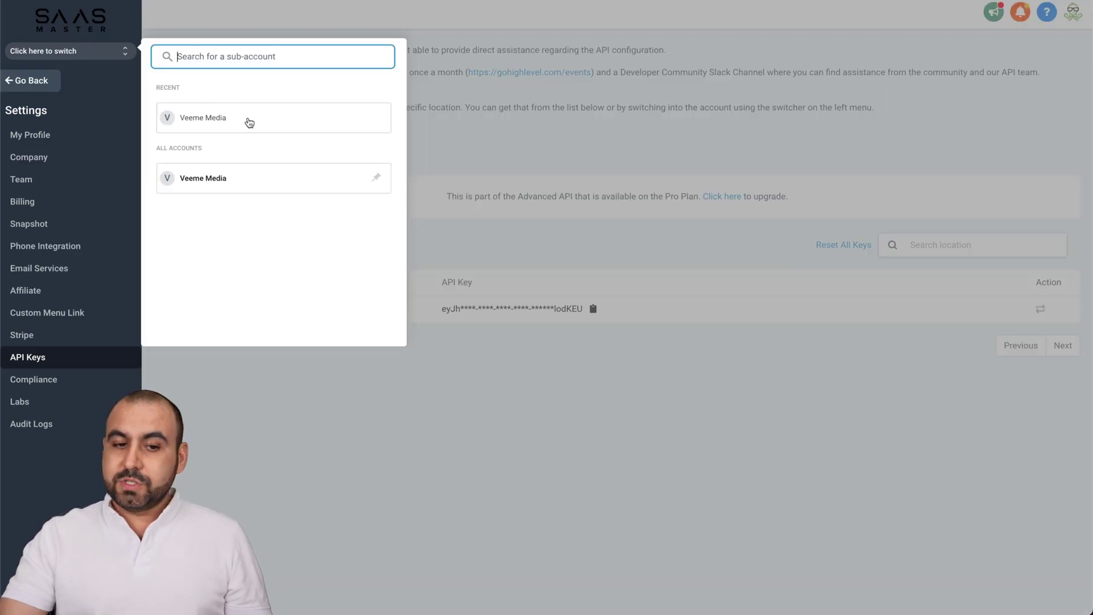
click(248, 121)
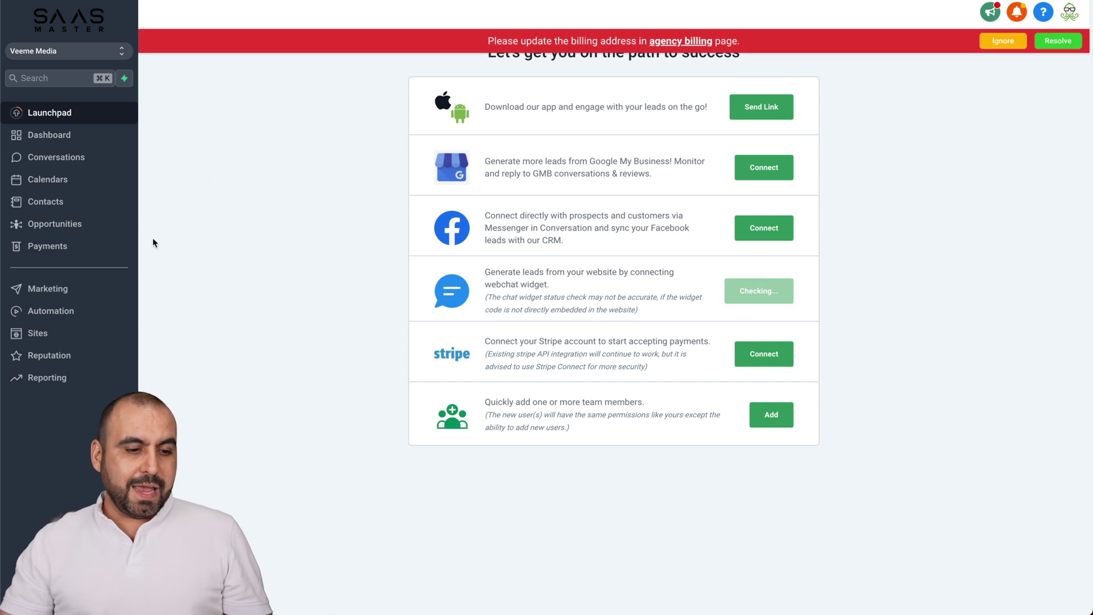
click(44, 340)
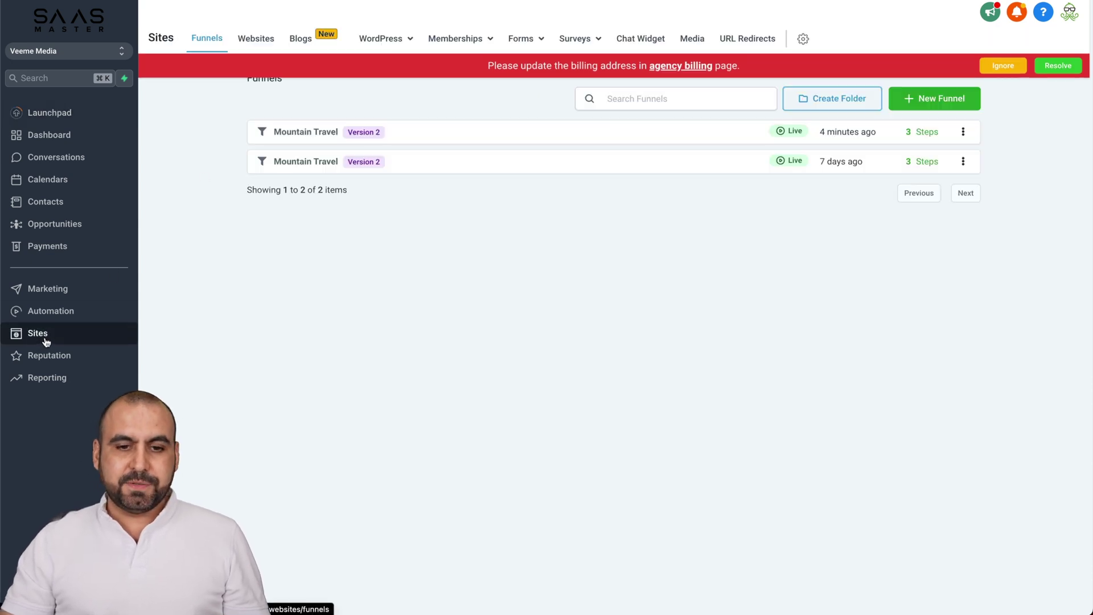
click(1004, 66)
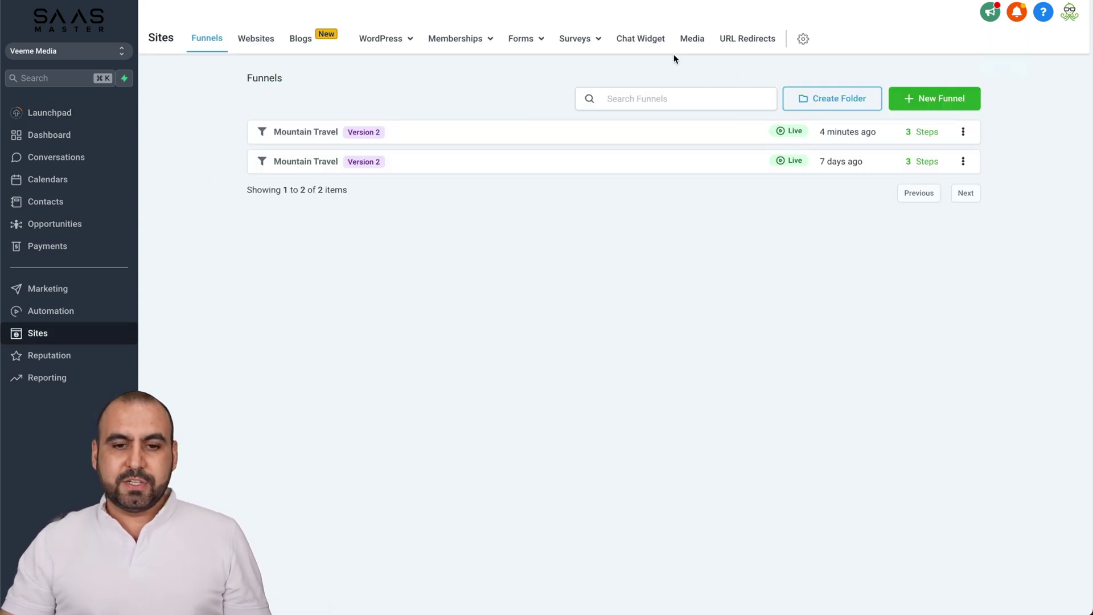
click(642, 45)
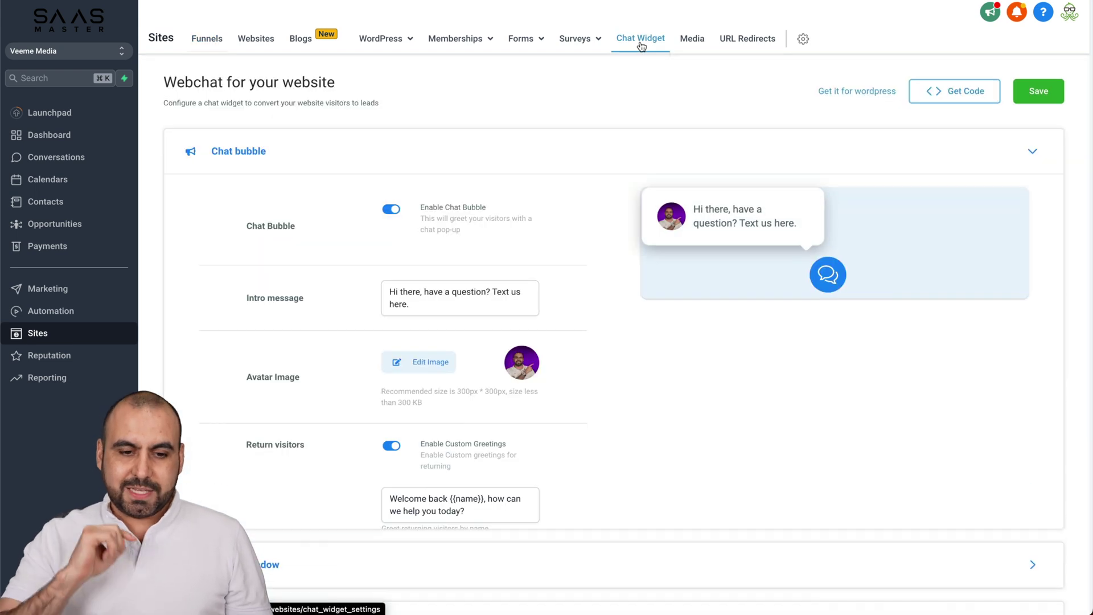
scroll(643, 414, down, 1)
scroll(643, 414, down, 1)
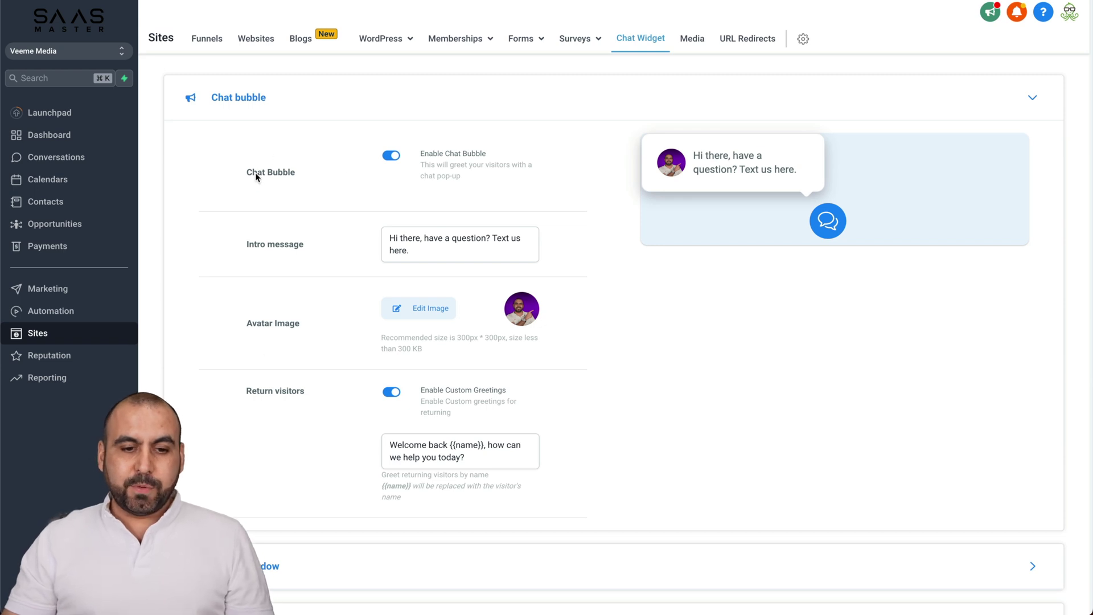
click(391, 155)
click(391, 156)
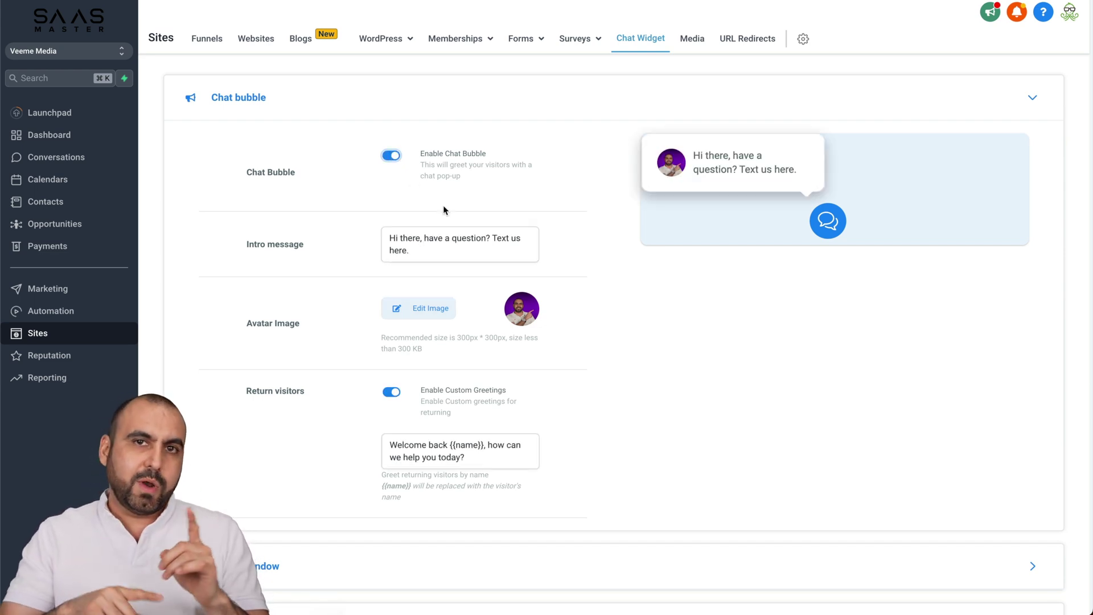
scroll(444, 206, down, 1)
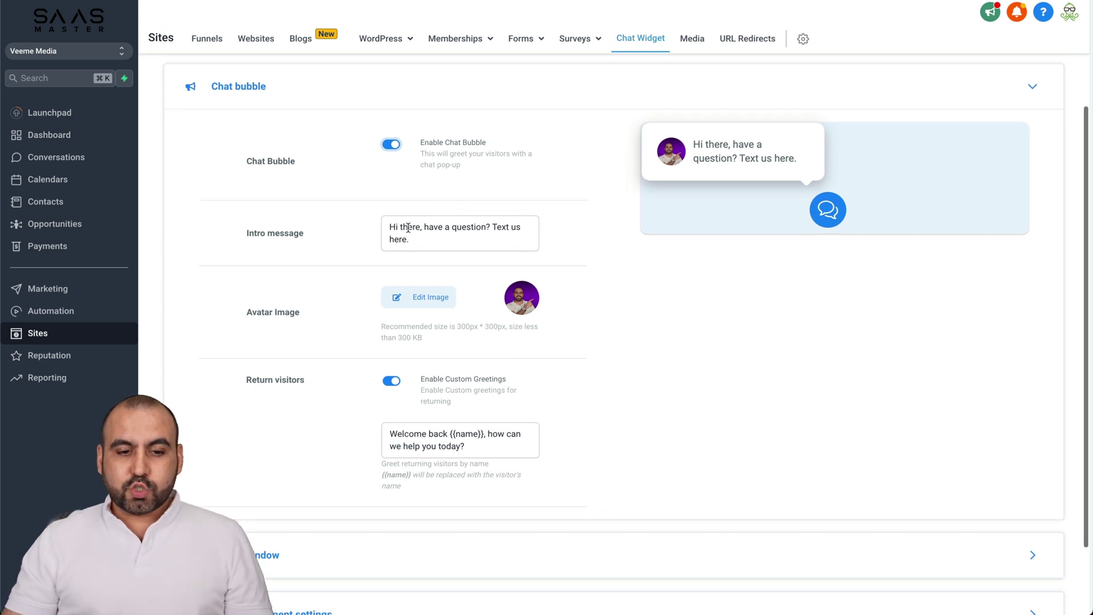
click(411, 234)
click(316, 300)
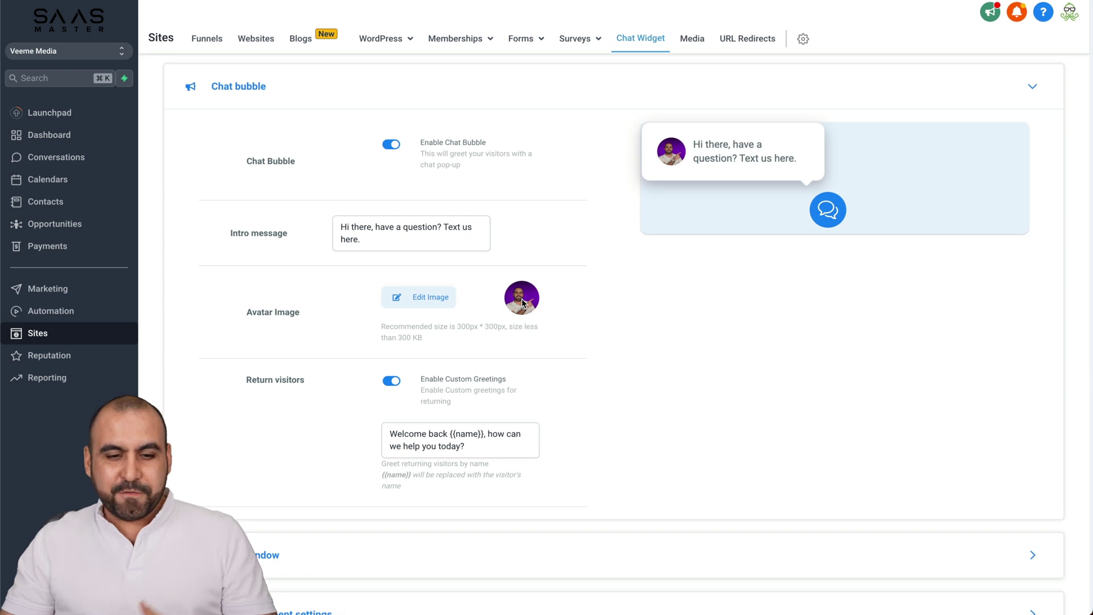
scroll(521, 298, down, 1)
scroll(522, 291, down, 1)
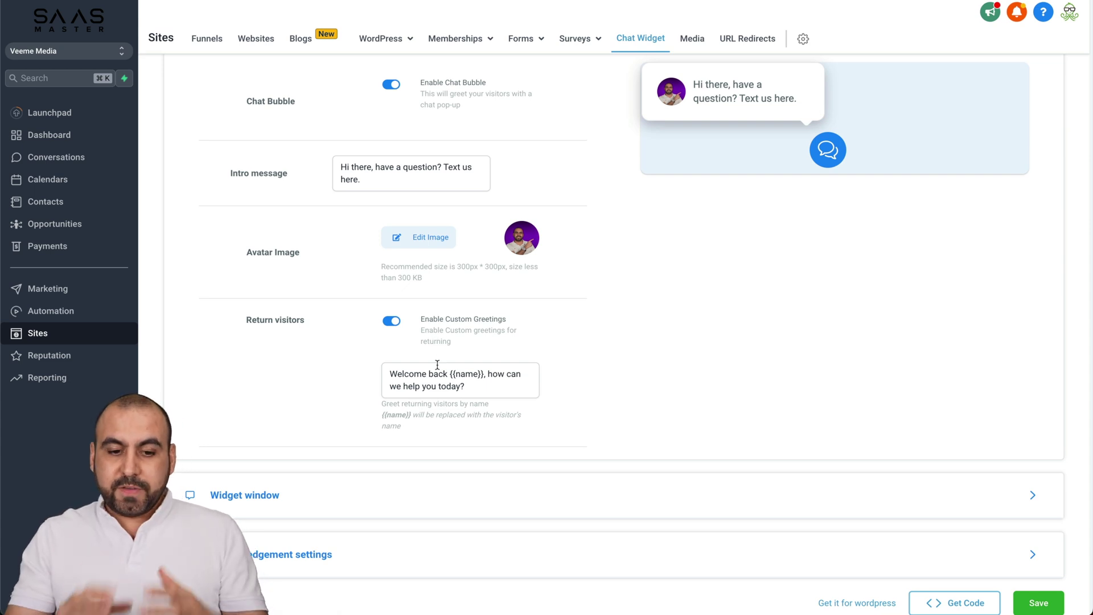
click(450, 375)
drag(450, 375, 482, 374)
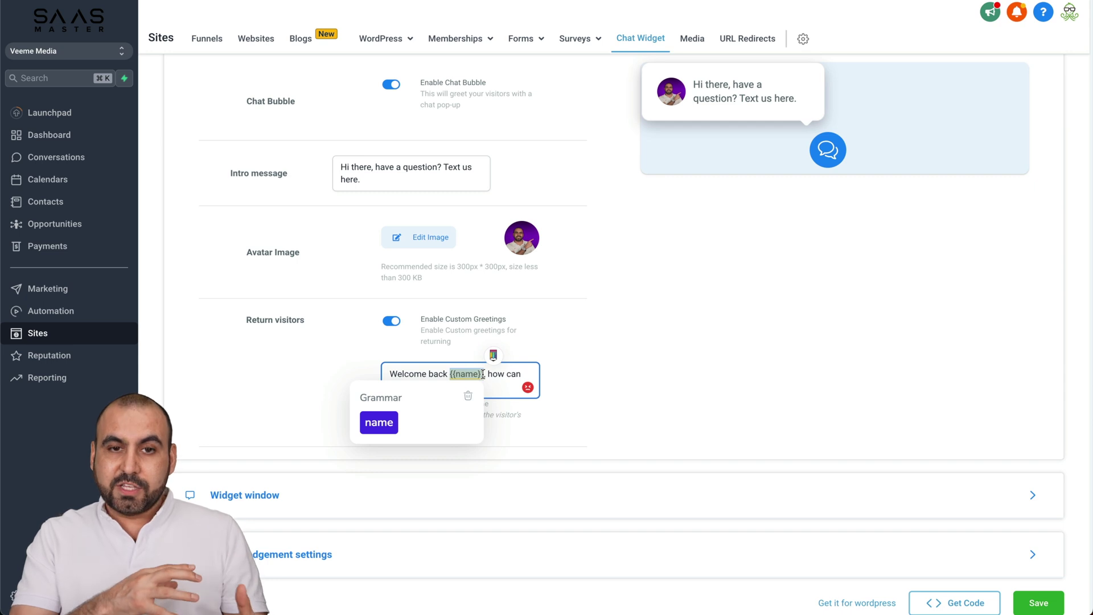
click(647, 394)
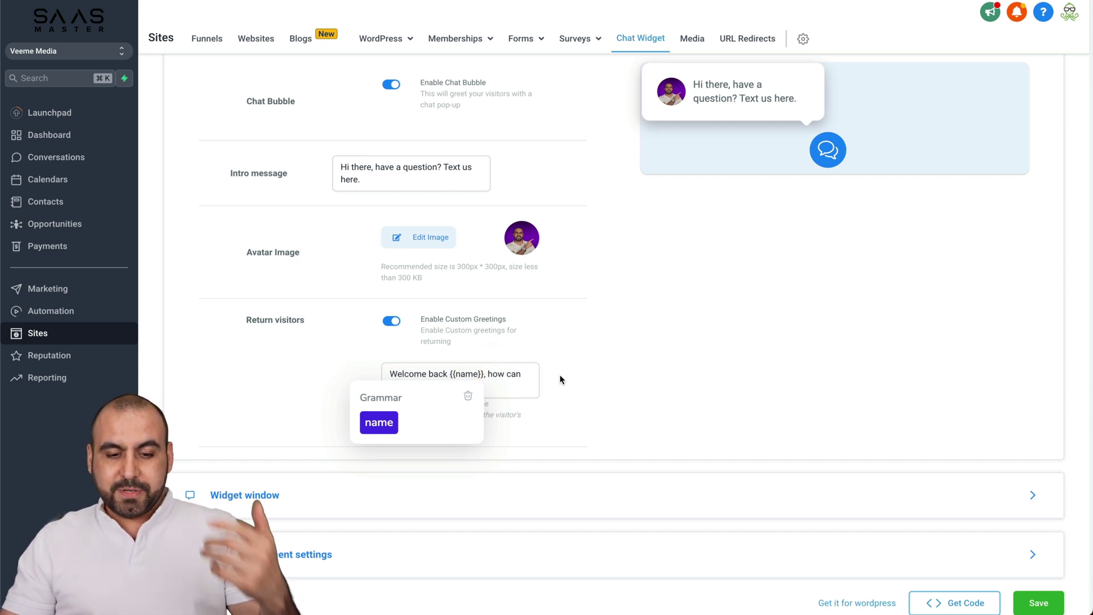
click(489, 390)
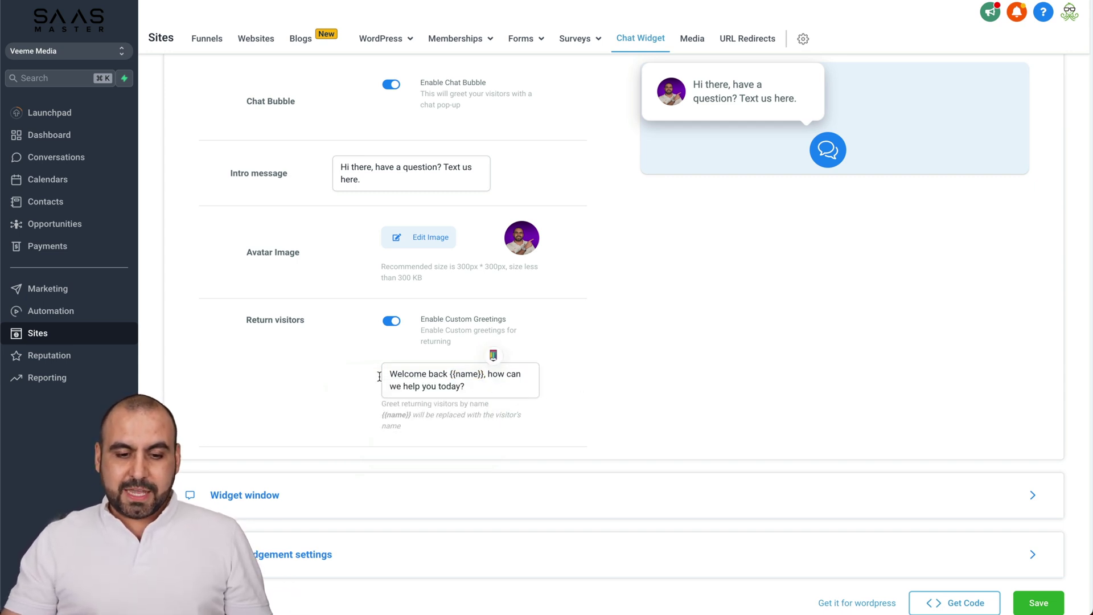
scroll(416, 384, down, 1)
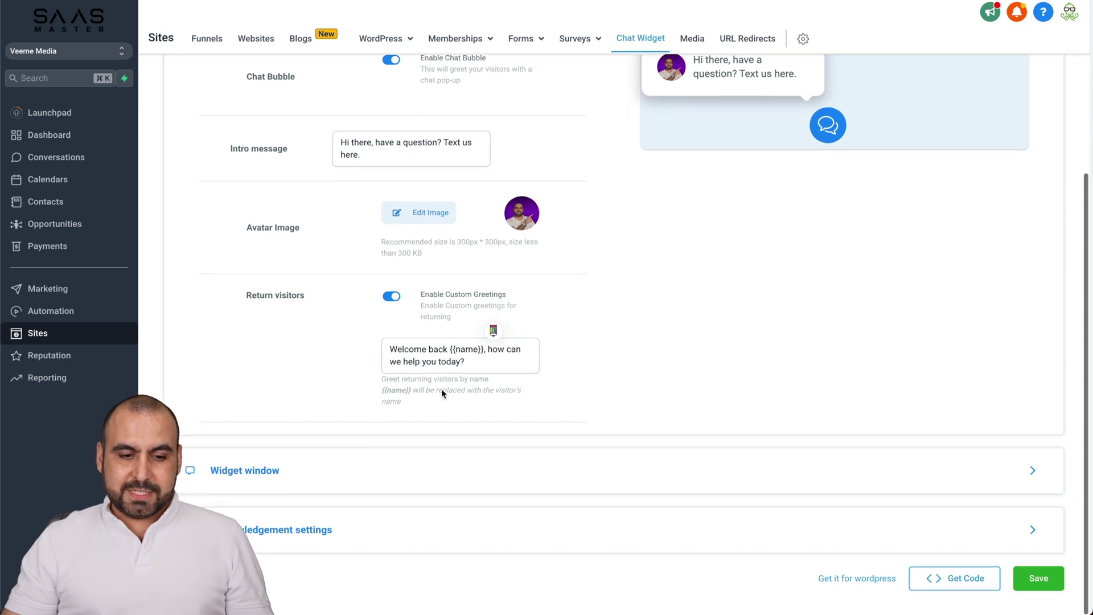
Set the widget window header to 'Have a question?' and keep the Email Field enabled.
click(323, 472)
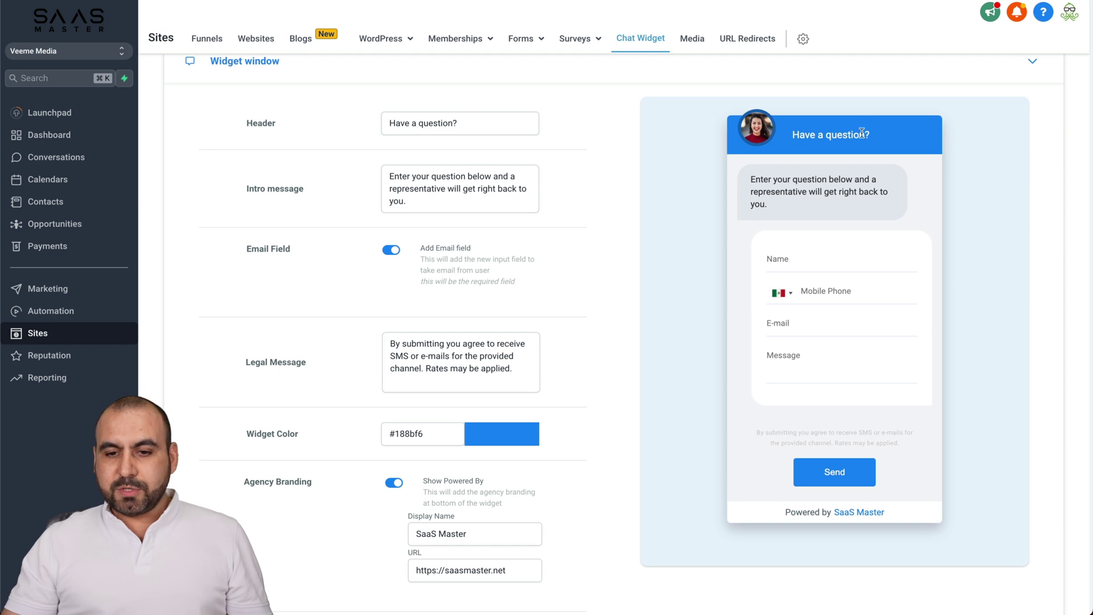
click(480, 124)
key(BackSpace)
key(BackSpace)
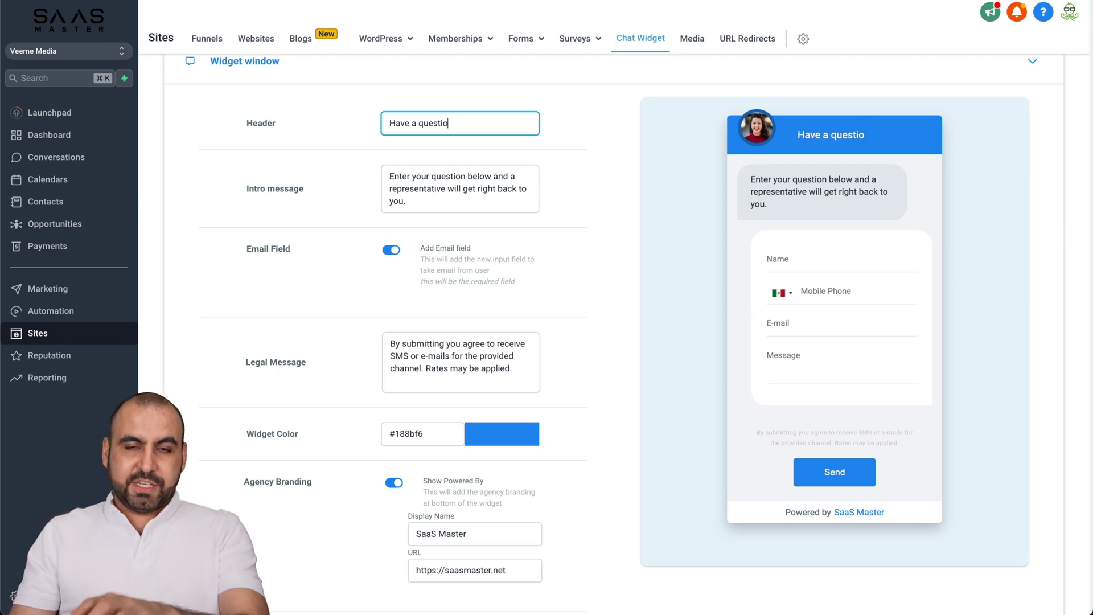
text(n?)
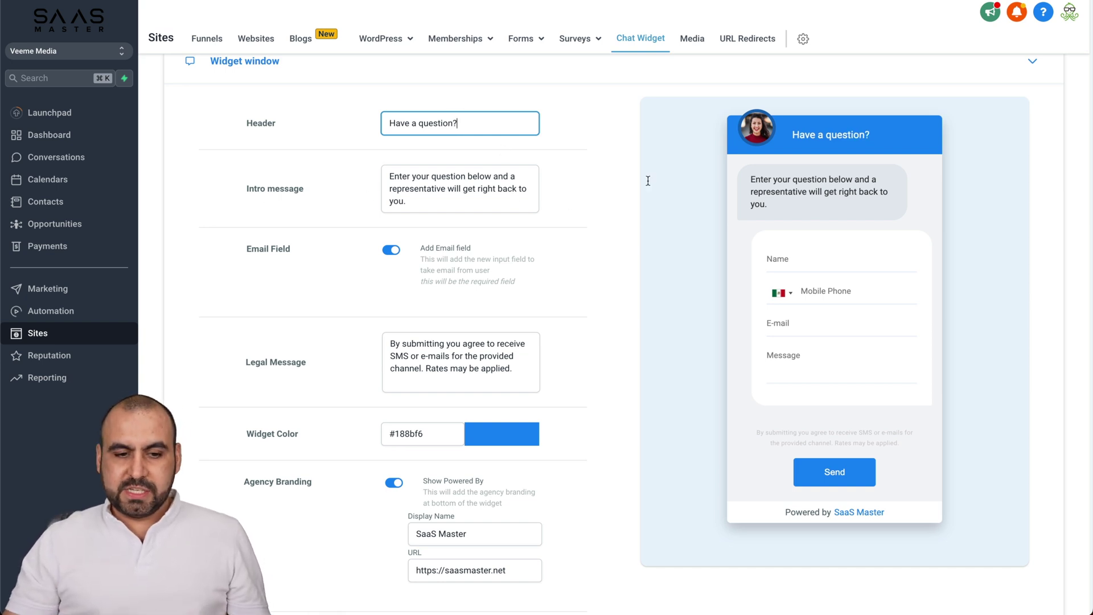
click(391, 249)
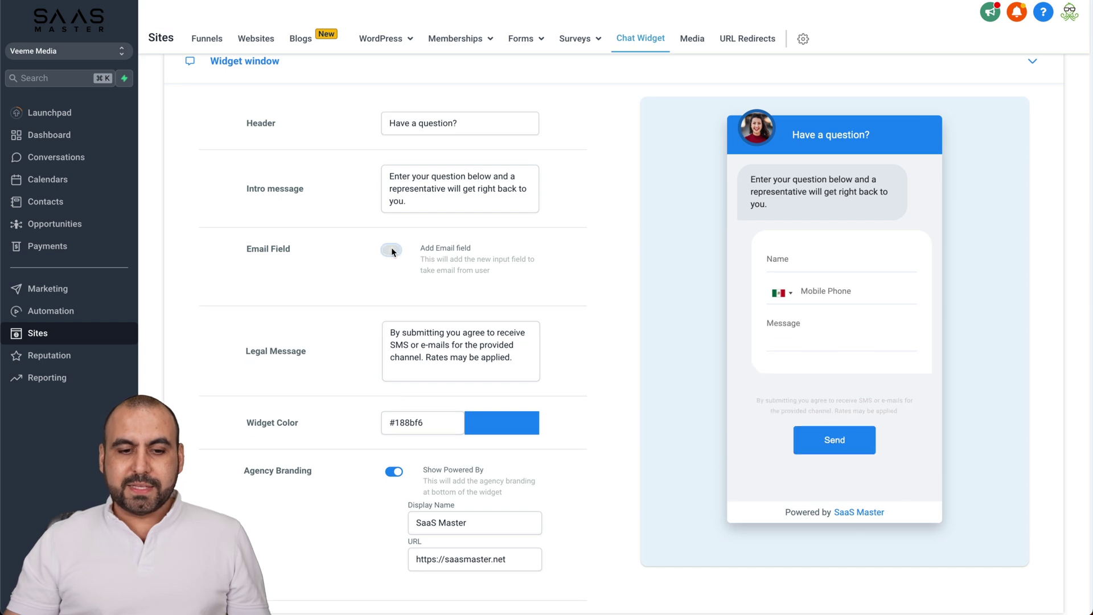
click(391, 250)
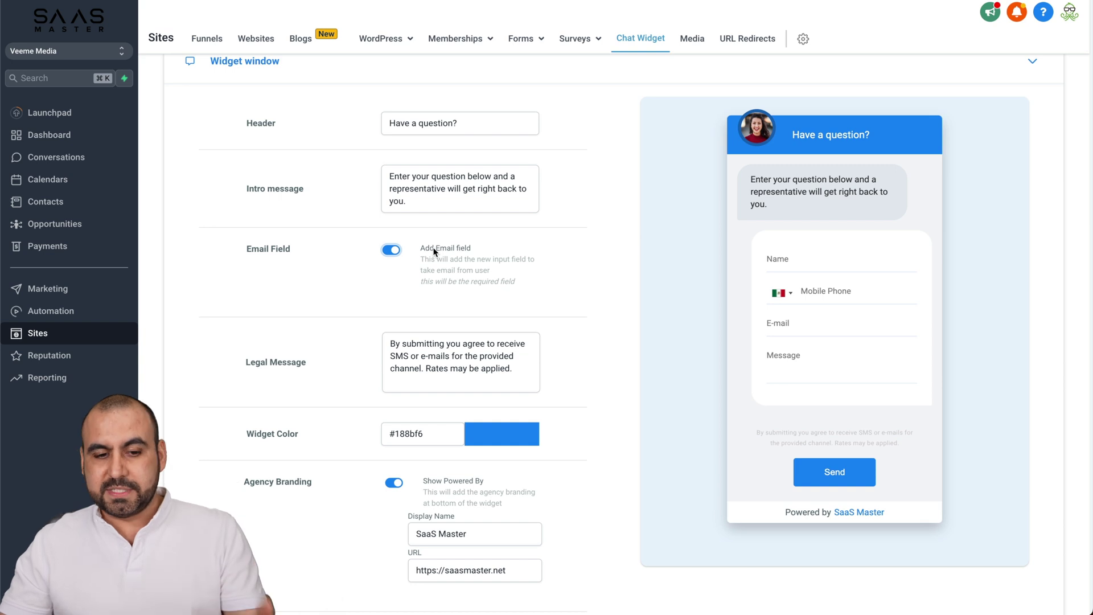
Review the legal message, widget colour #188bf6 and the branding display name.
scroll(436, 308, down, 1)
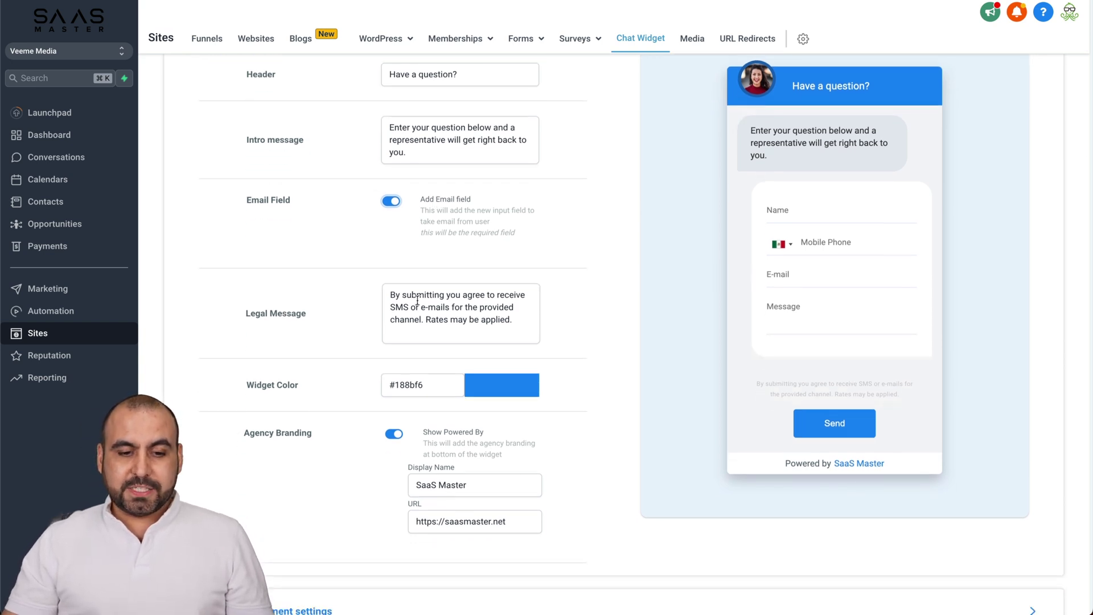
drag(417, 300, 484, 310)
click(551, 320)
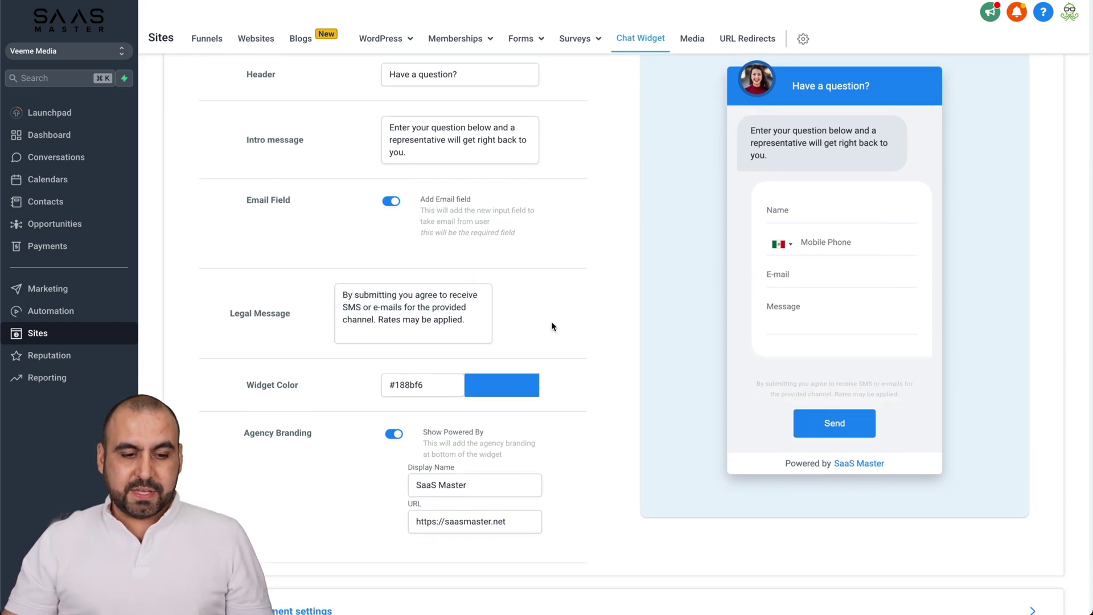
click(519, 392)
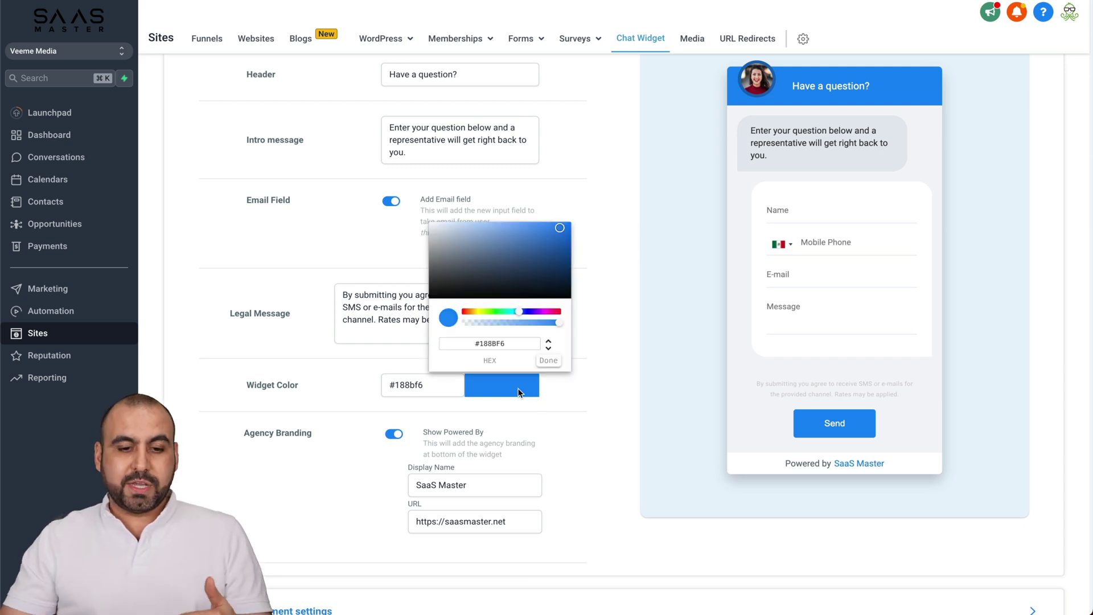
click(547, 361)
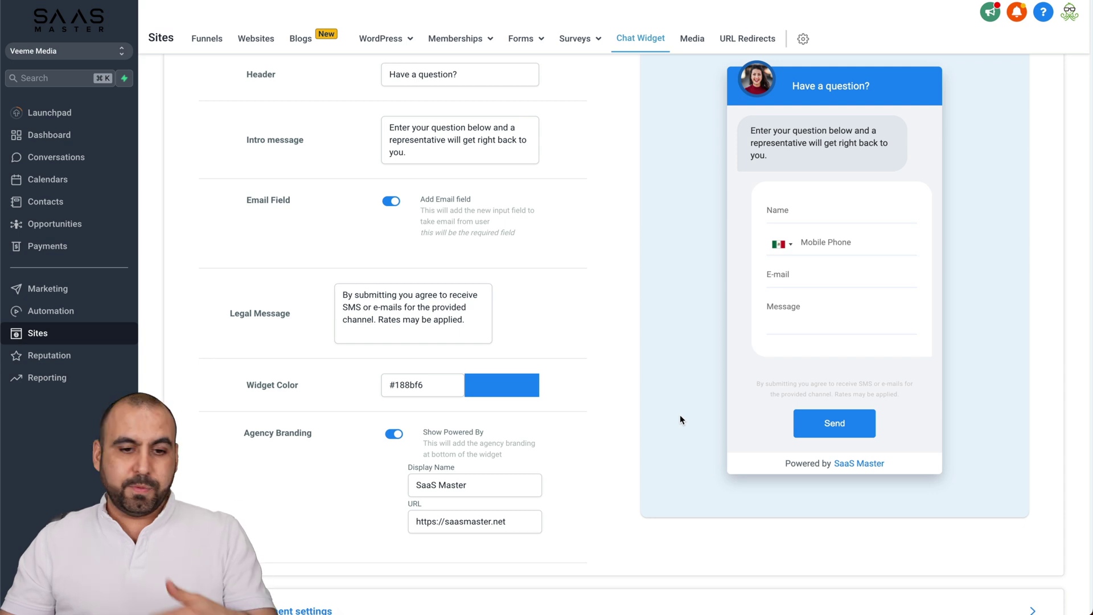
scroll(680, 420, down, 3)
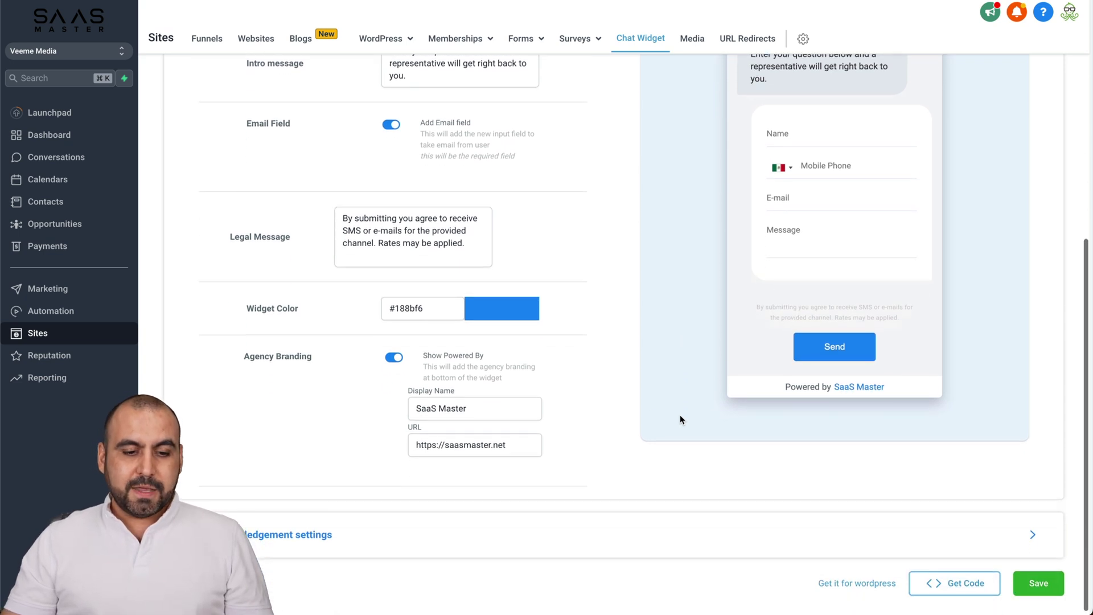
click(429, 416)
key(ctrl+a)
key(End)
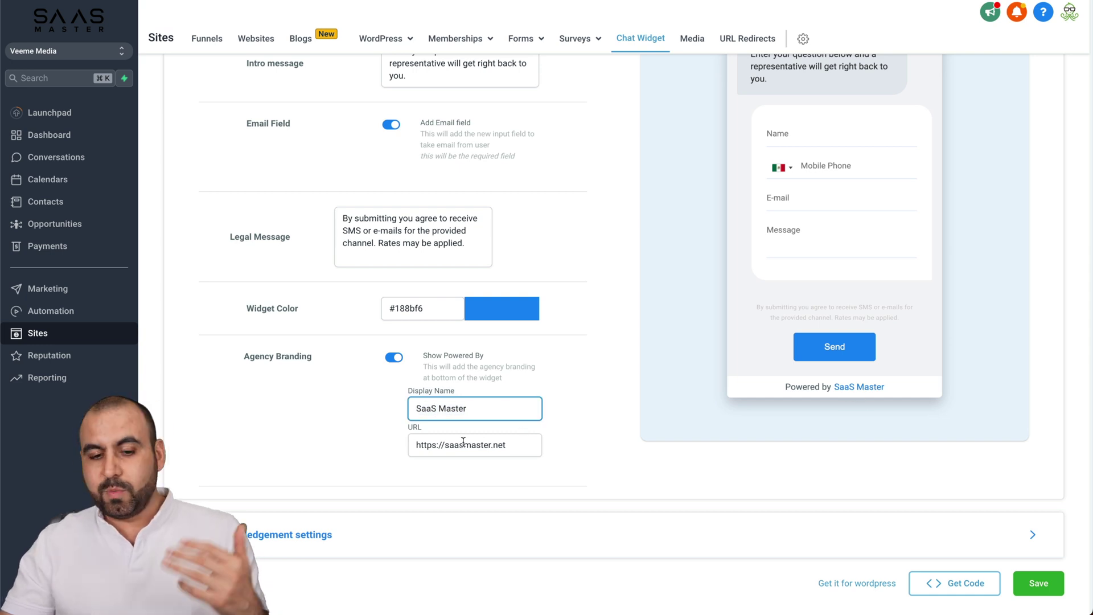
Review the acknowledgement greeting 'Thank You!' and message, then save the chat widget.
click(311, 532)
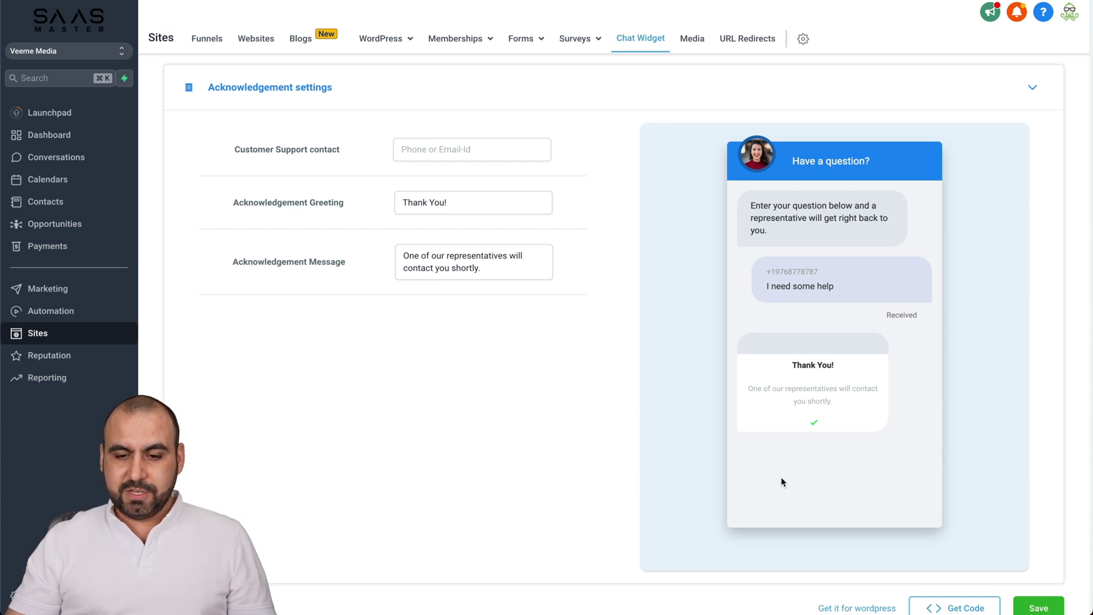
scroll(813, 369, down, 1)
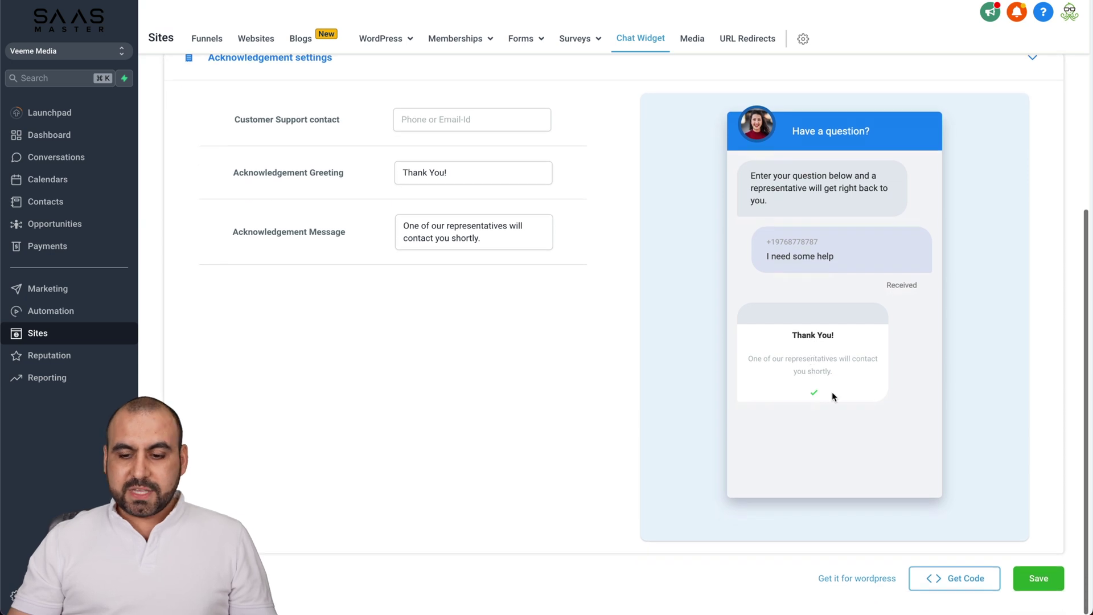
click(1035, 572)
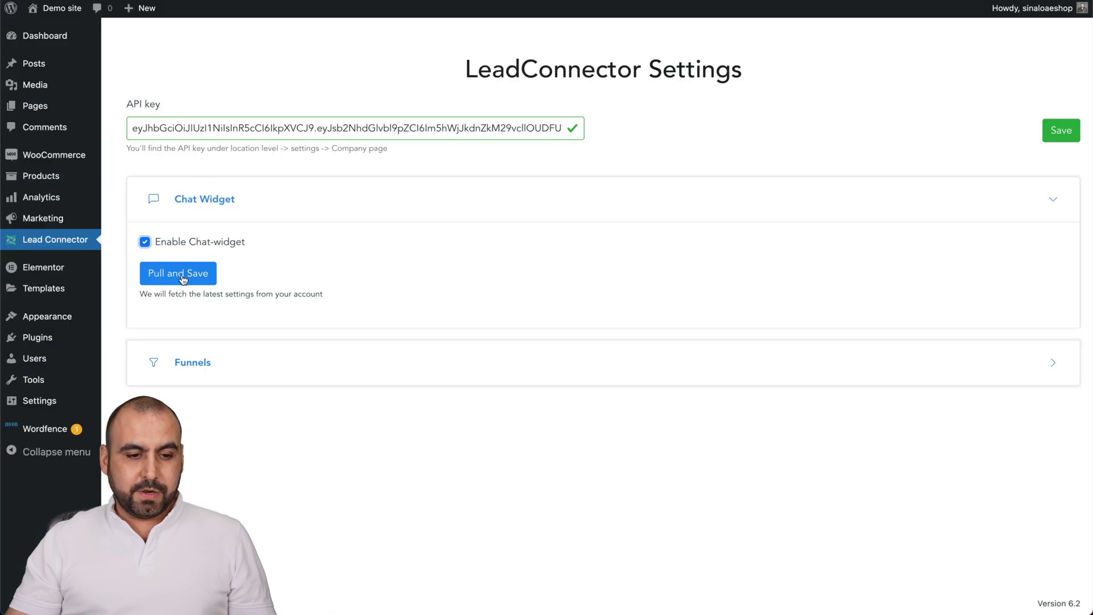
Pull and save the widget settings in LeadConnector and test the chat bubble on the painters site.
click(183, 279)
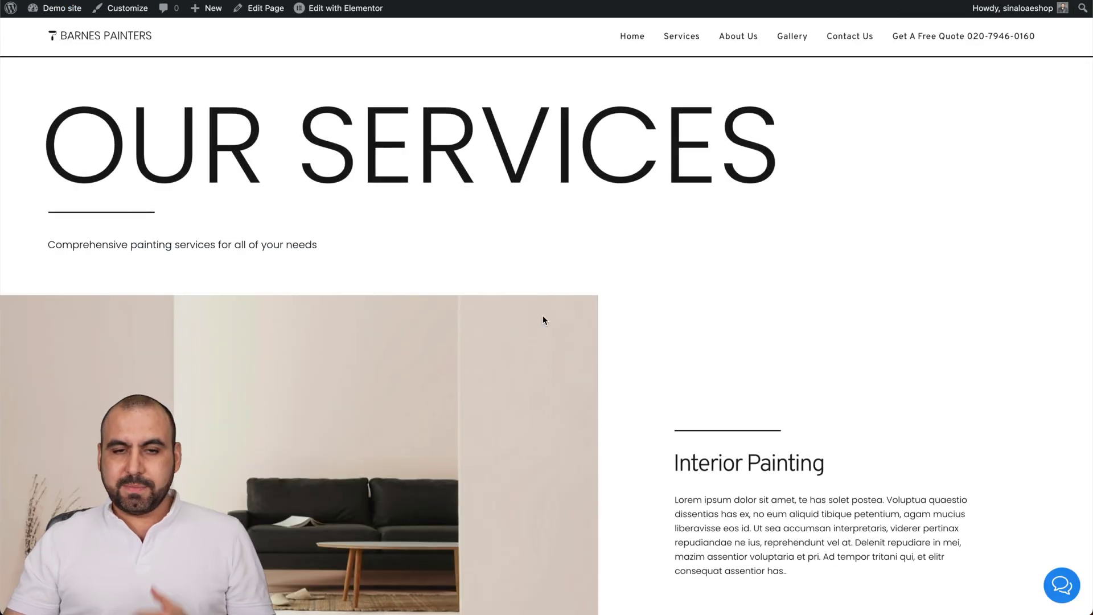
click(1061, 585)
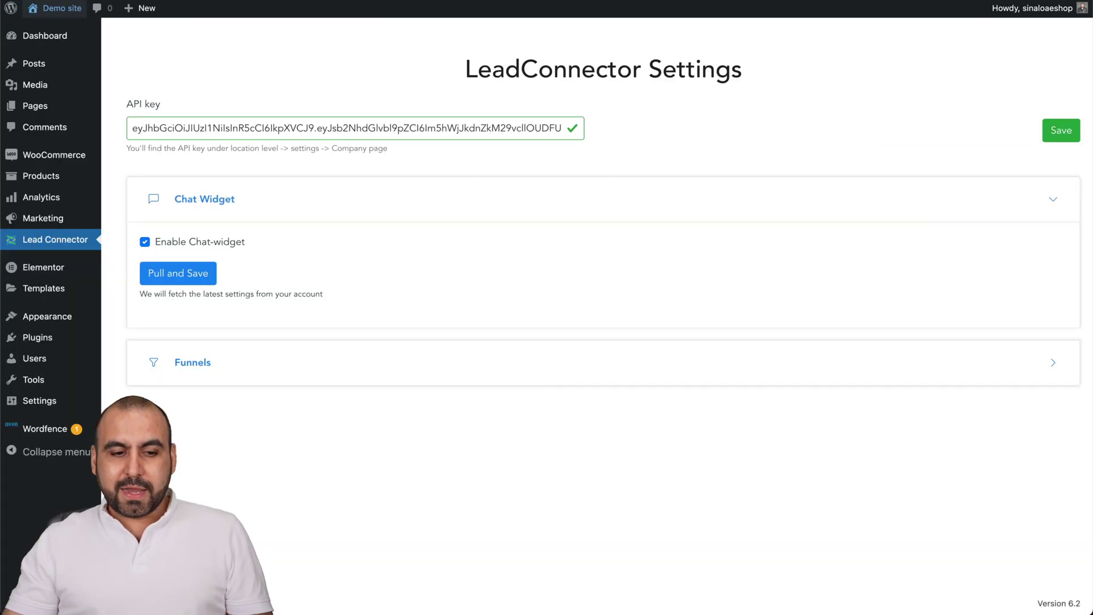
click(188, 364)
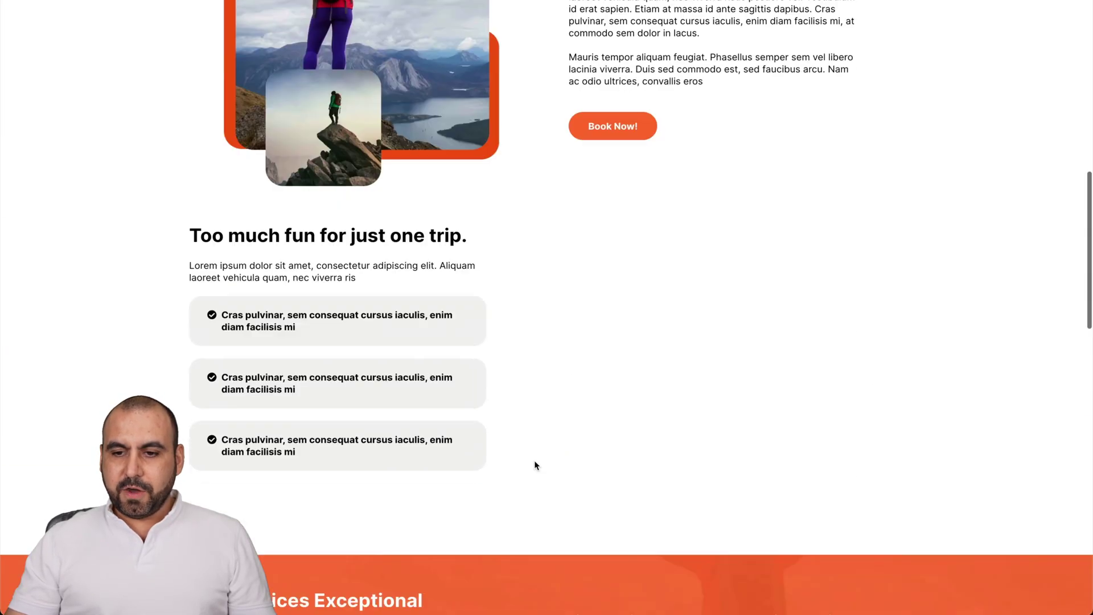
Scroll back up through the Mountain Travel funnel page preview.
scroll(535, 462, up, 20)
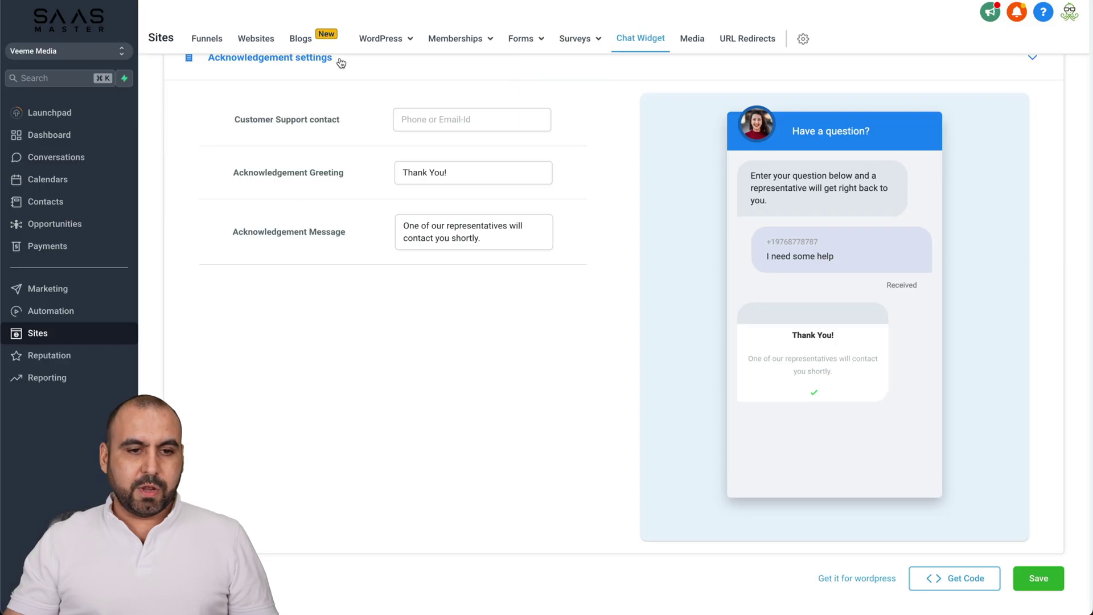
Set the Mountain Travel funnel's Chat widget setting to Enabled and save.
click(209, 41)
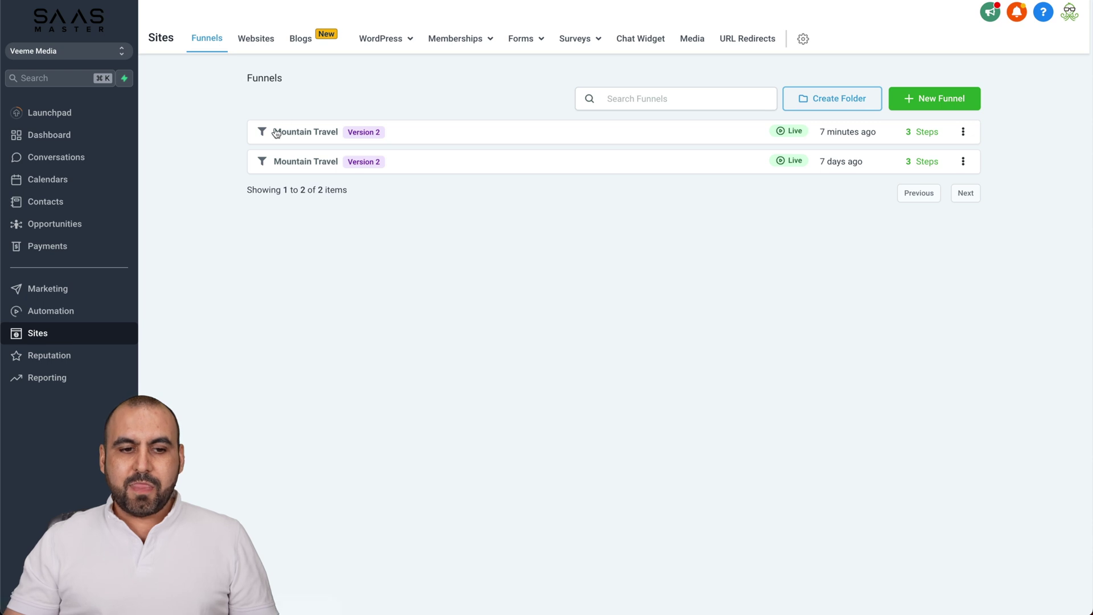
click(966, 133)
click(975, 154)
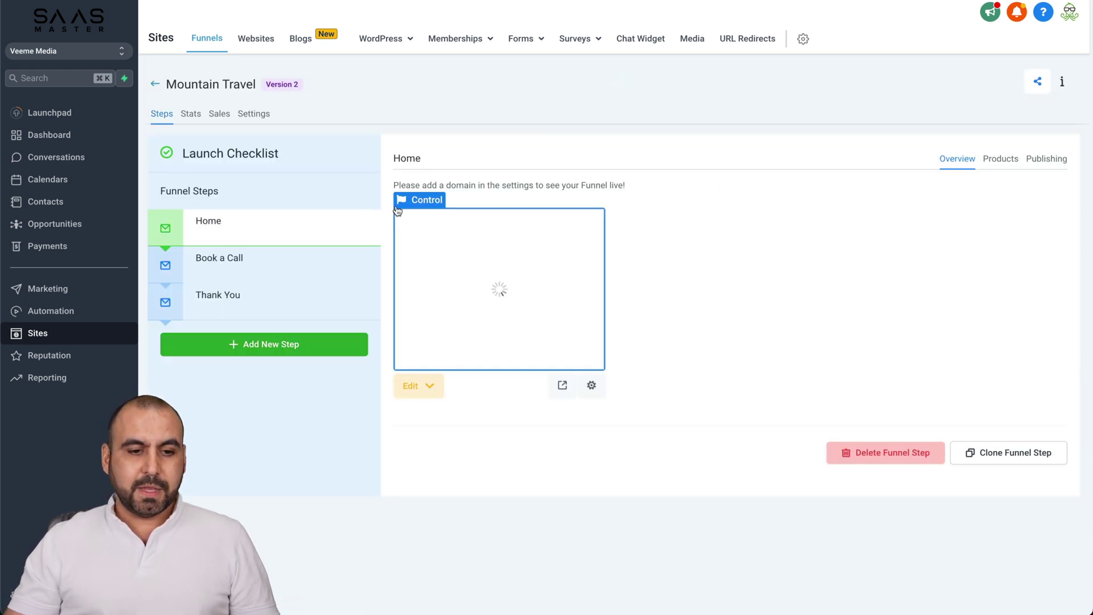
click(263, 118)
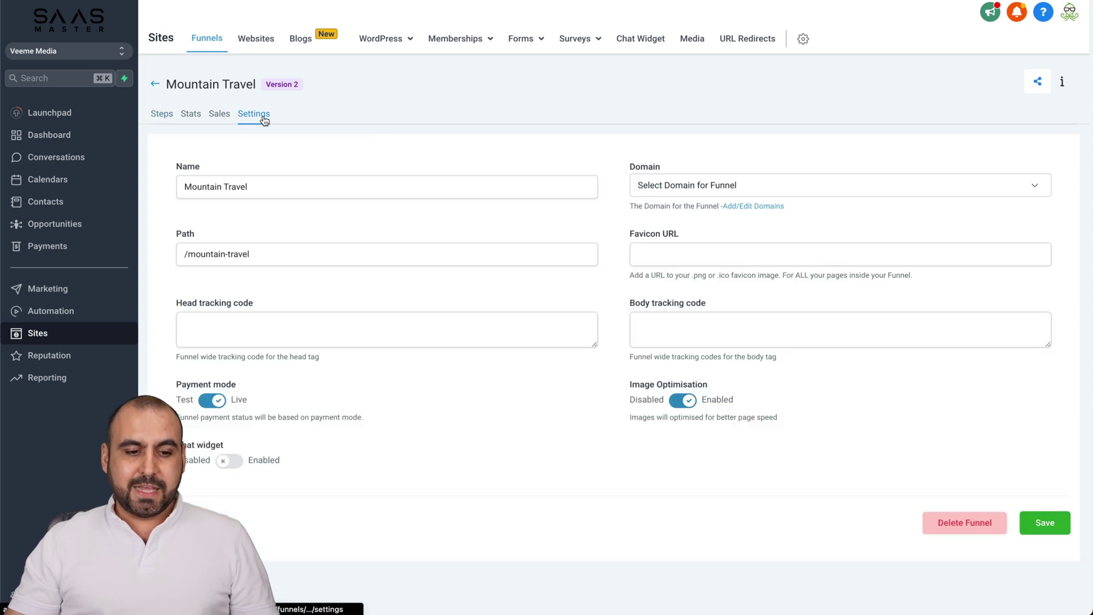
click(230, 462)
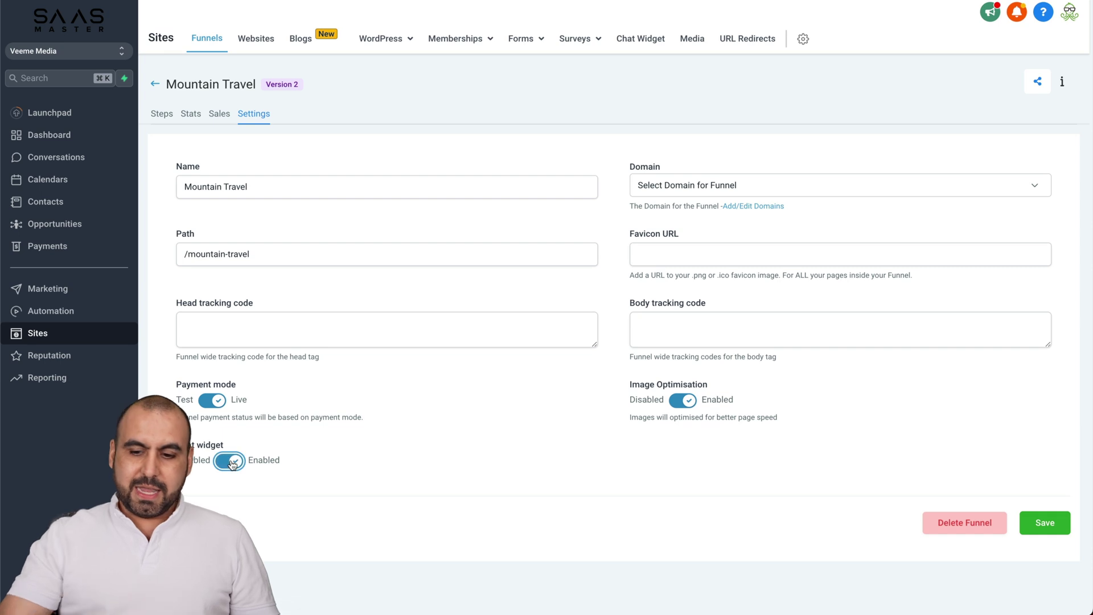
click(1044, 521)
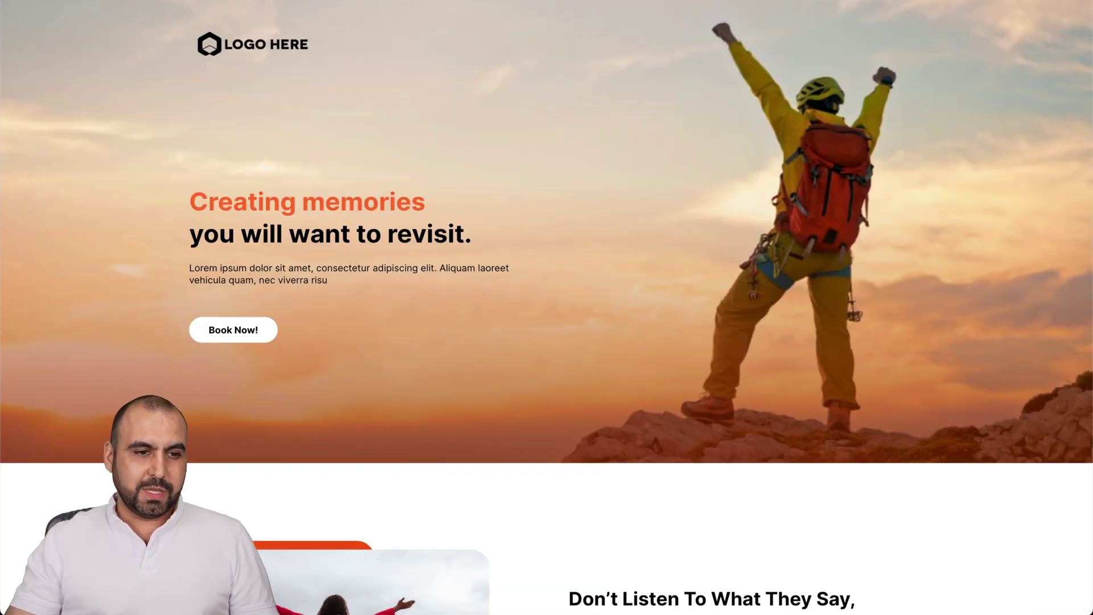
Reload the Mountain Travel page and open the chat bubble's 'Have a question?' window.
key(F5)
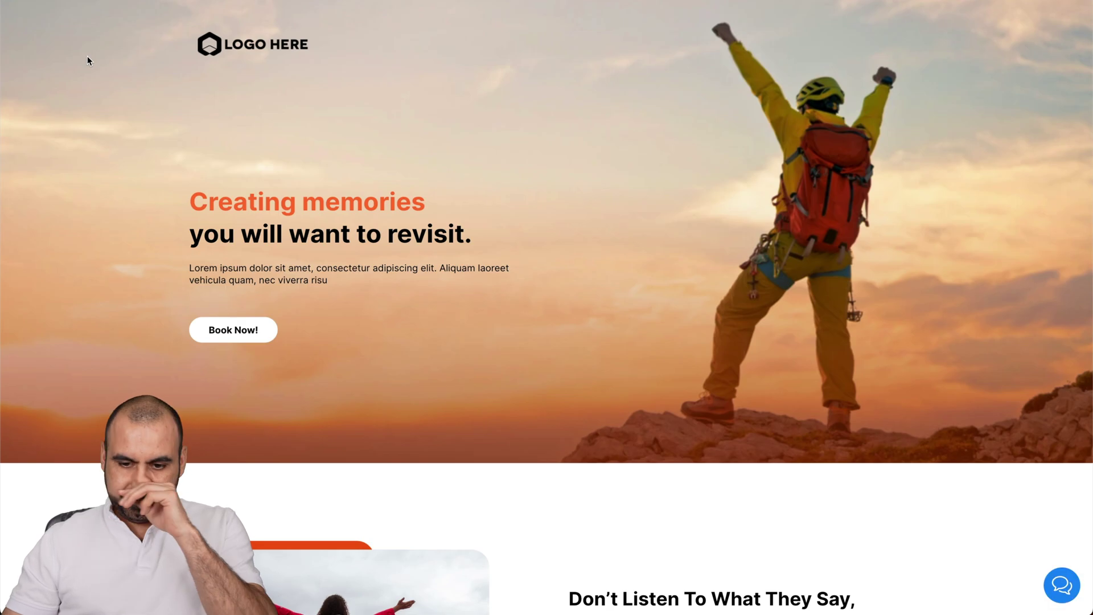
click(1057, 594)
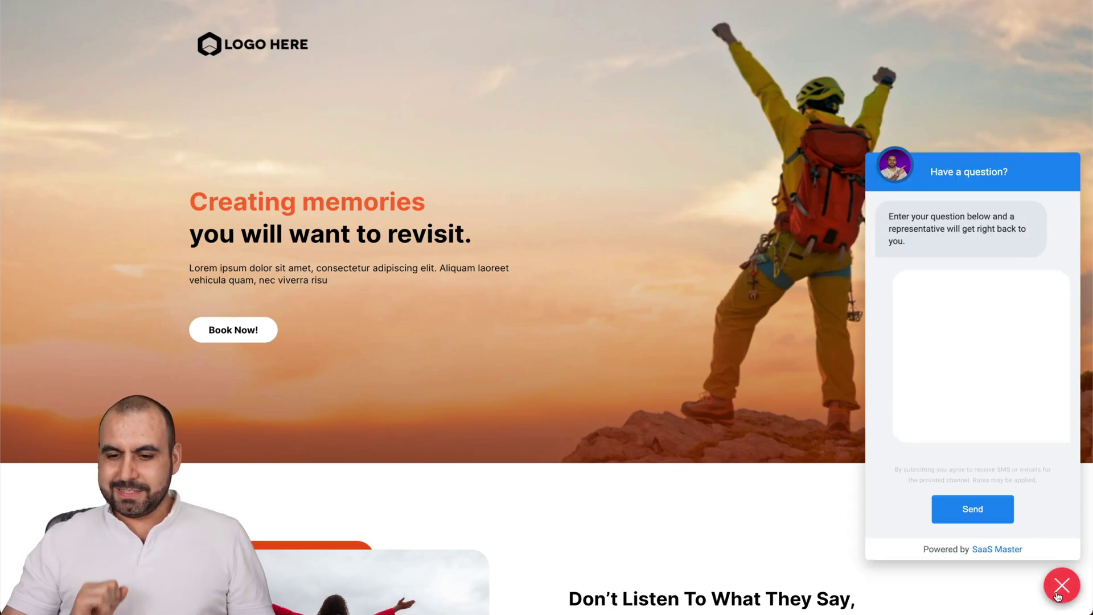